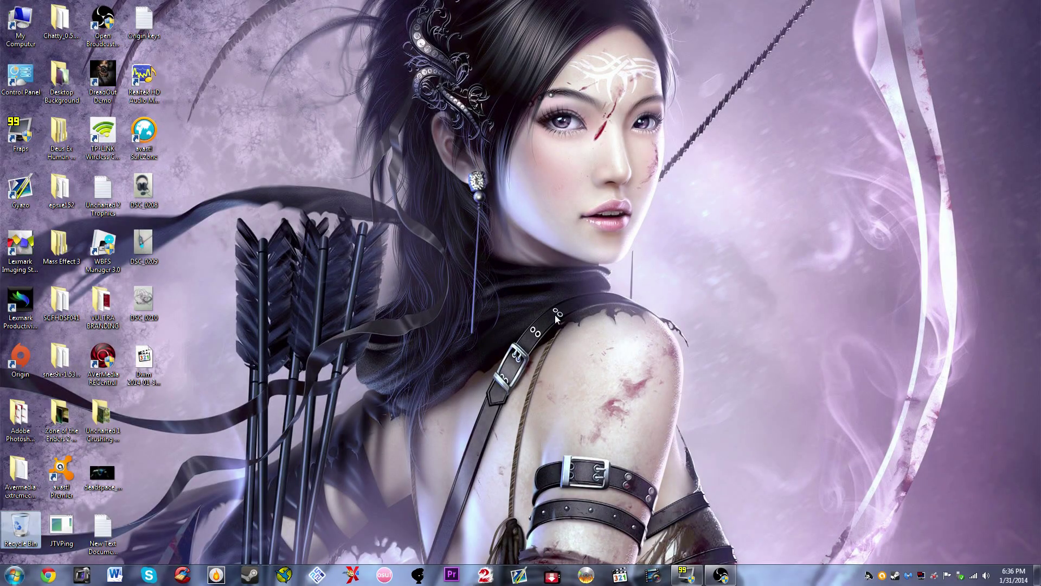
Start the screen recording, then view OBS Encoding settings: CBR, 2000 bitrate, 3000 buffer, AAC 128
key("F9")
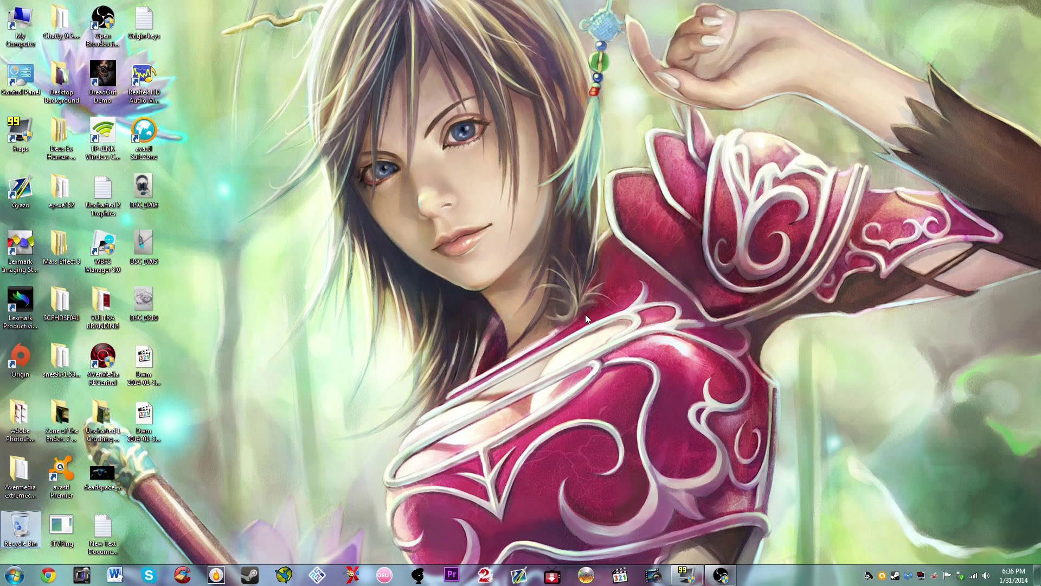
left_click(721, 575)
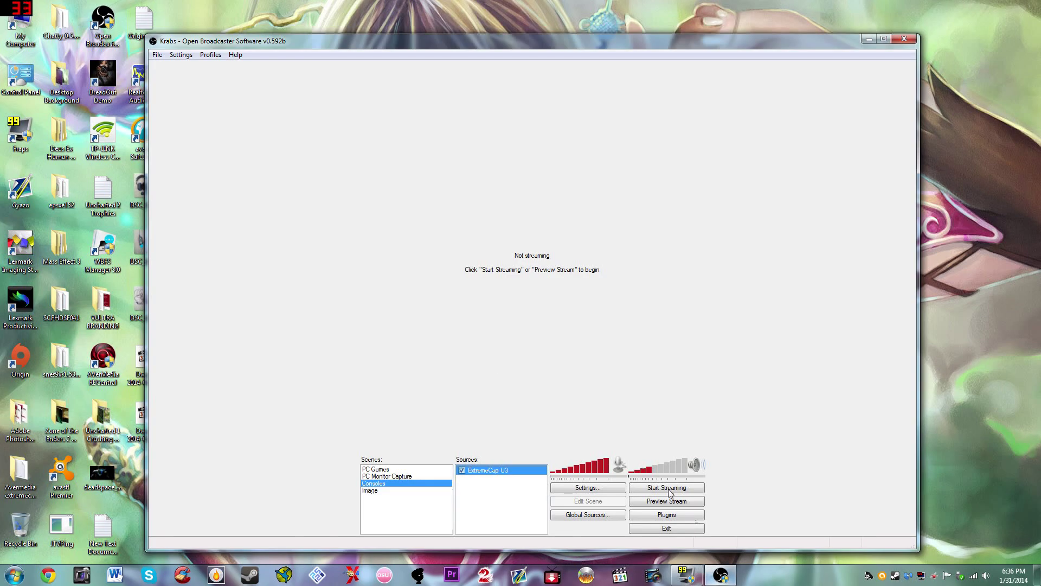
left_click(183, 56)
left_click(188, 66)
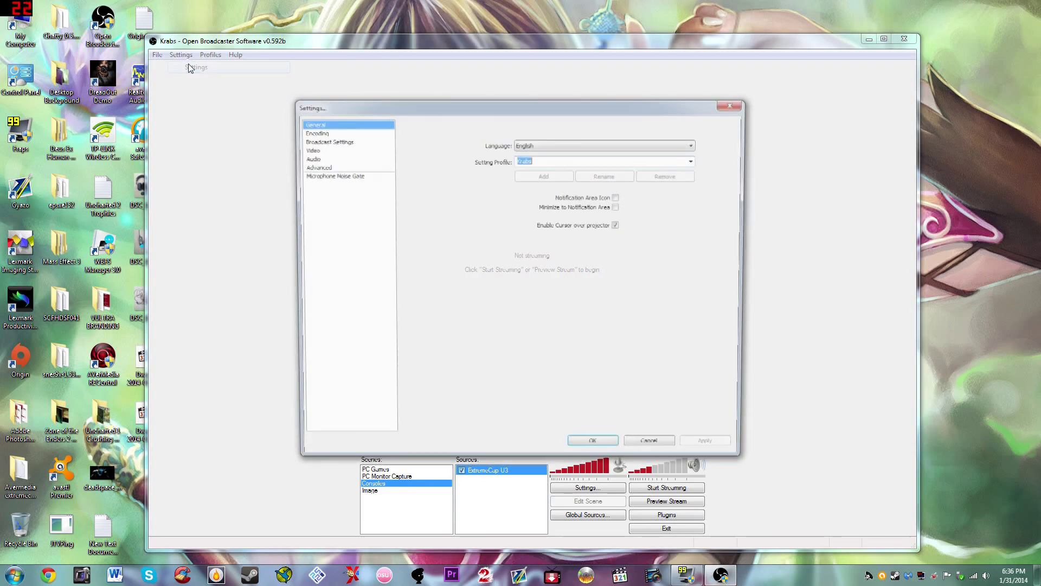
left_click(322, 132)
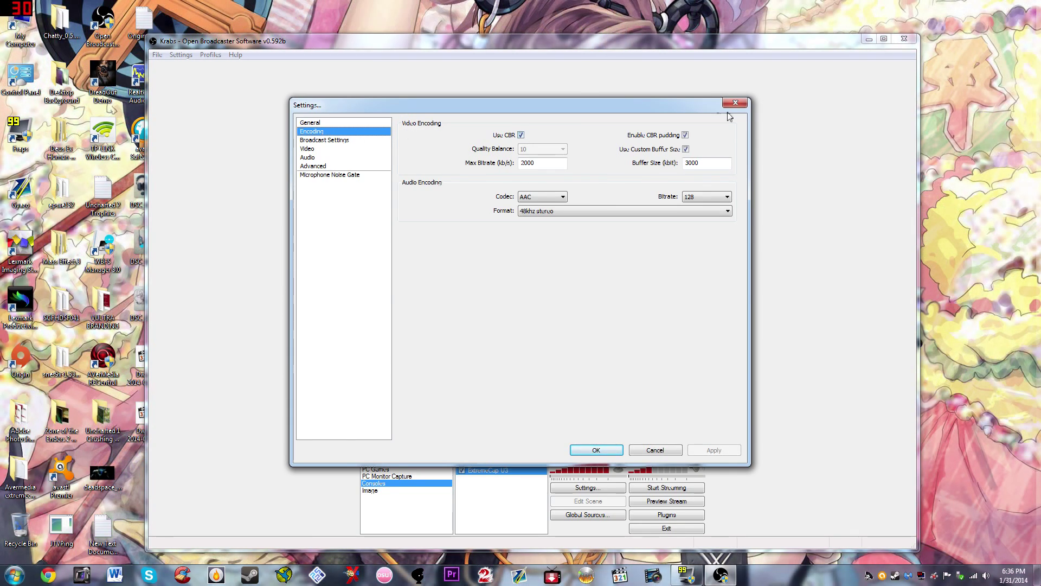
mouse_move(687, 137)
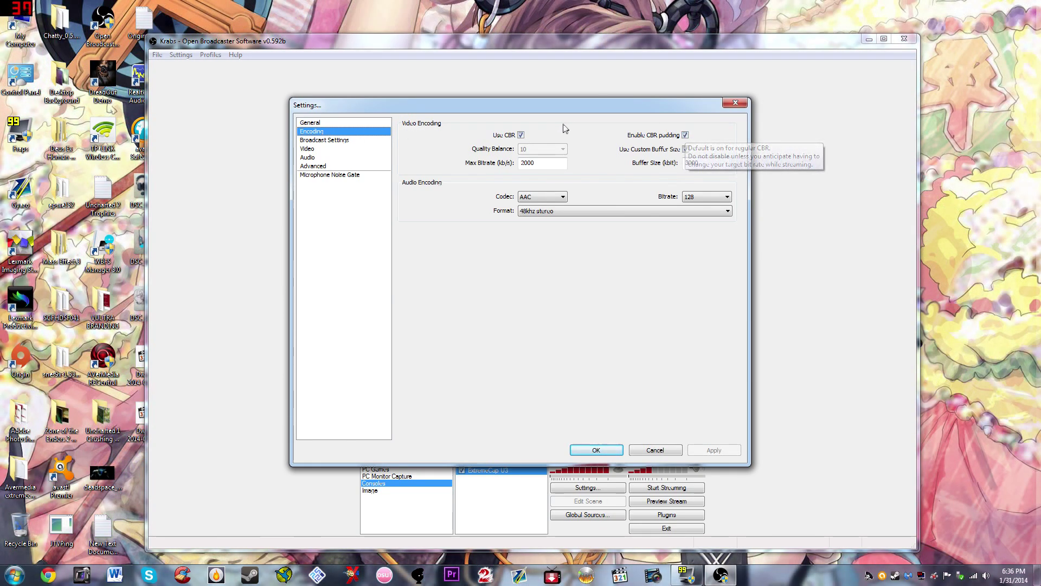
mouse_move(549, 162)
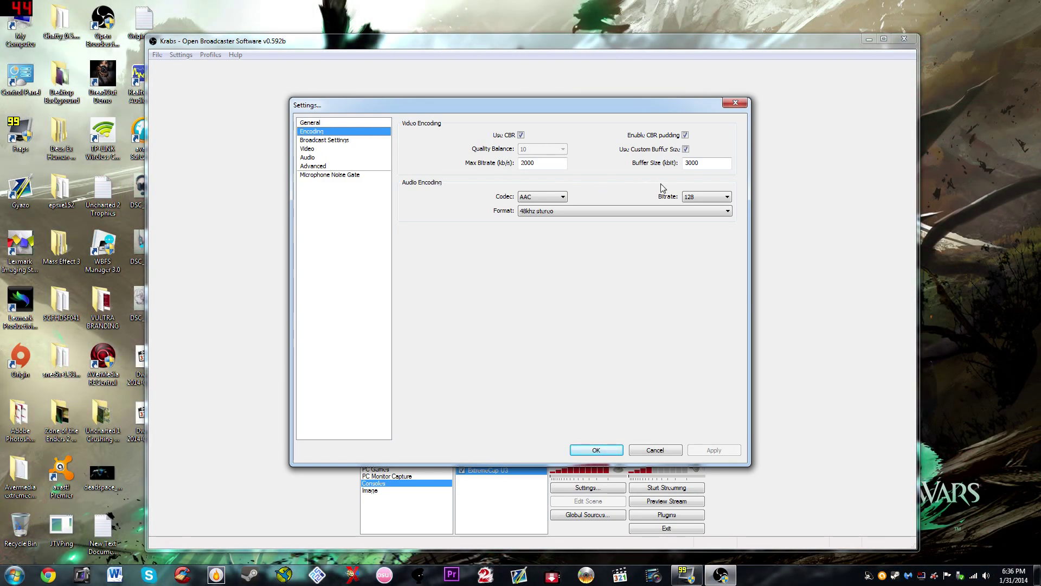
Show Broadcast Settings: Live Stream mode, Custom service with a hitbox.tv RTMP server
left_click(327, 140)
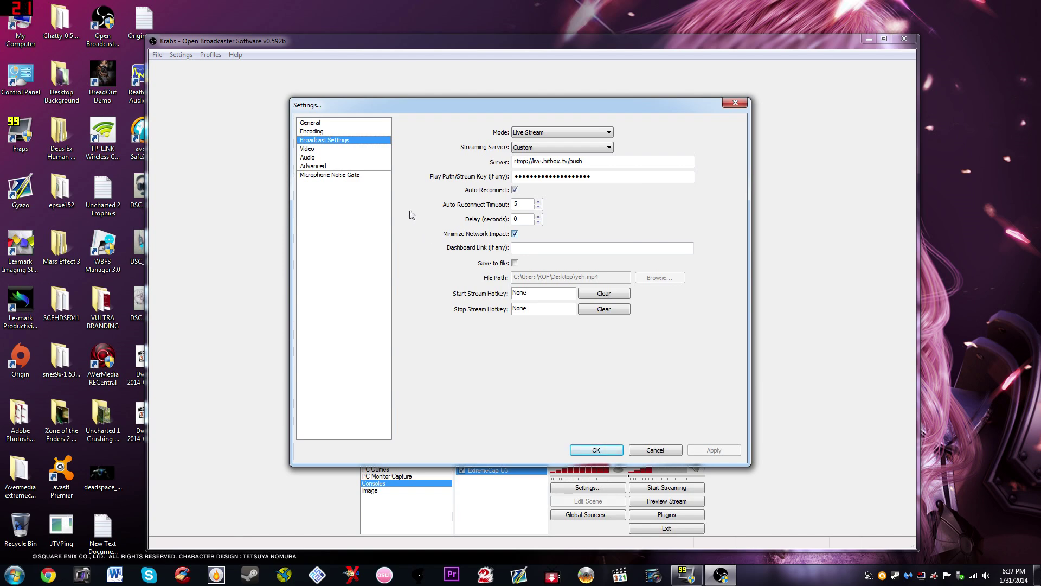
Show the Video page: custom 1280x720 base resolution, no downscale, 30 FPS
left_click(308, 149)
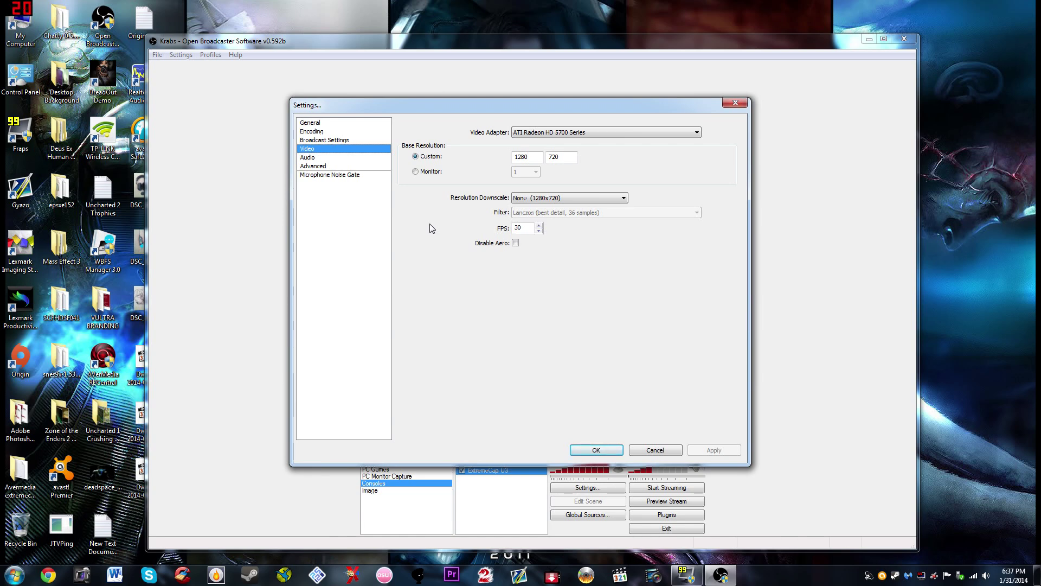
Check the microphone devices without changes, view Advanced (faster preset, keyframe 2), and save
left_click(313, 159)
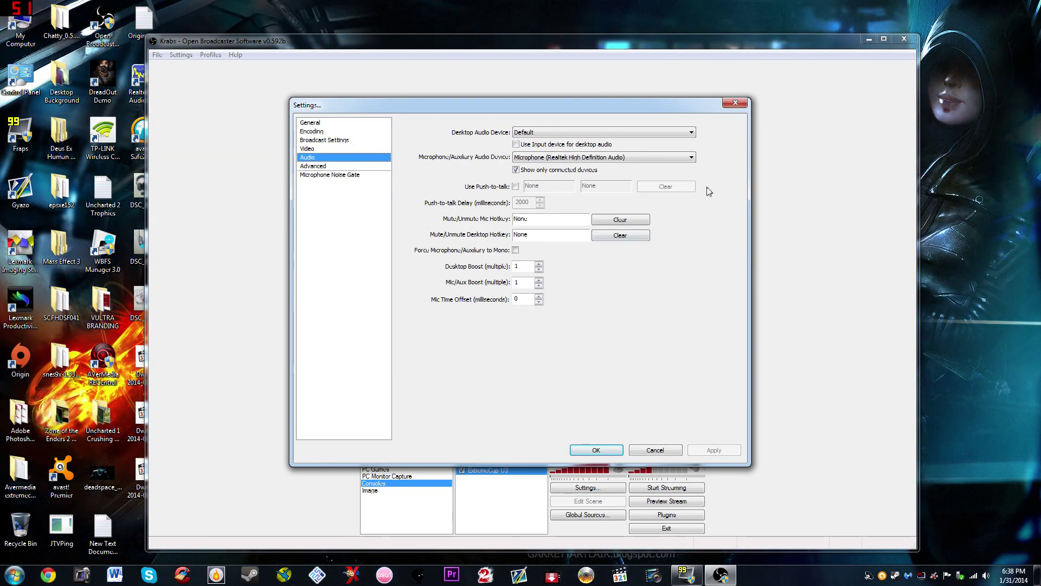
left_click(692, 158)
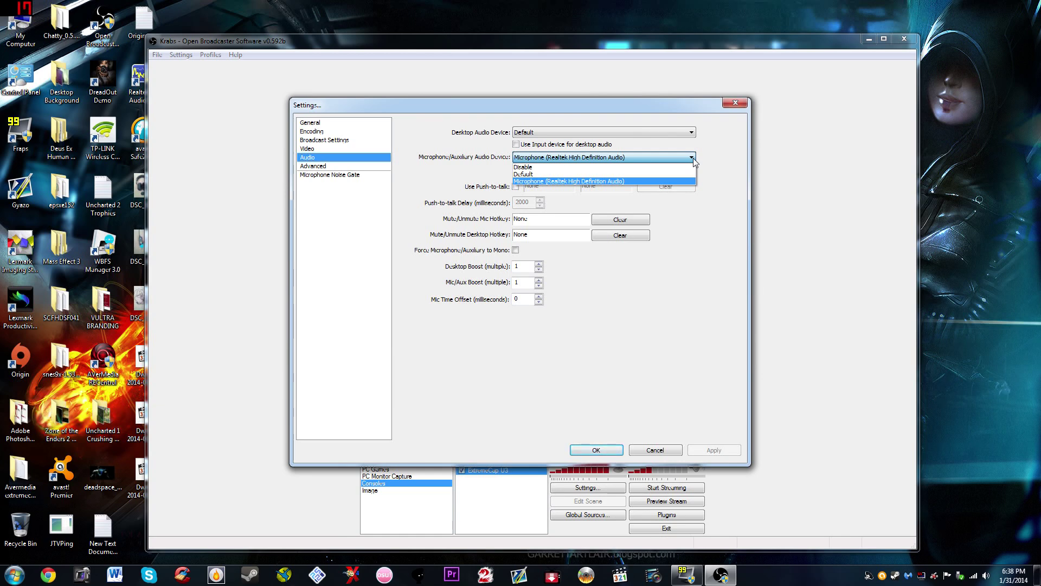
left_click(693, 160)
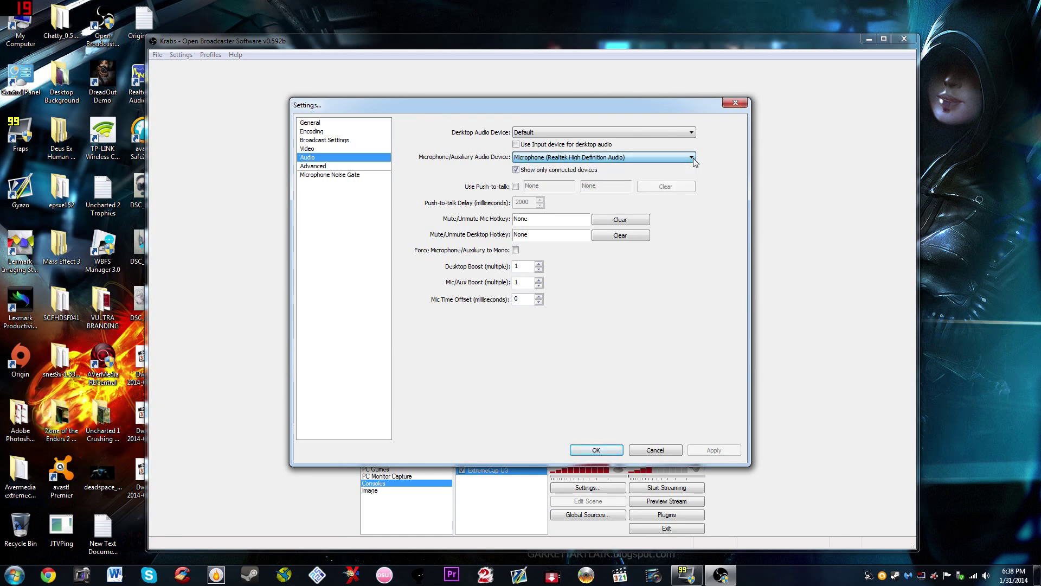
left_click(320, 166)
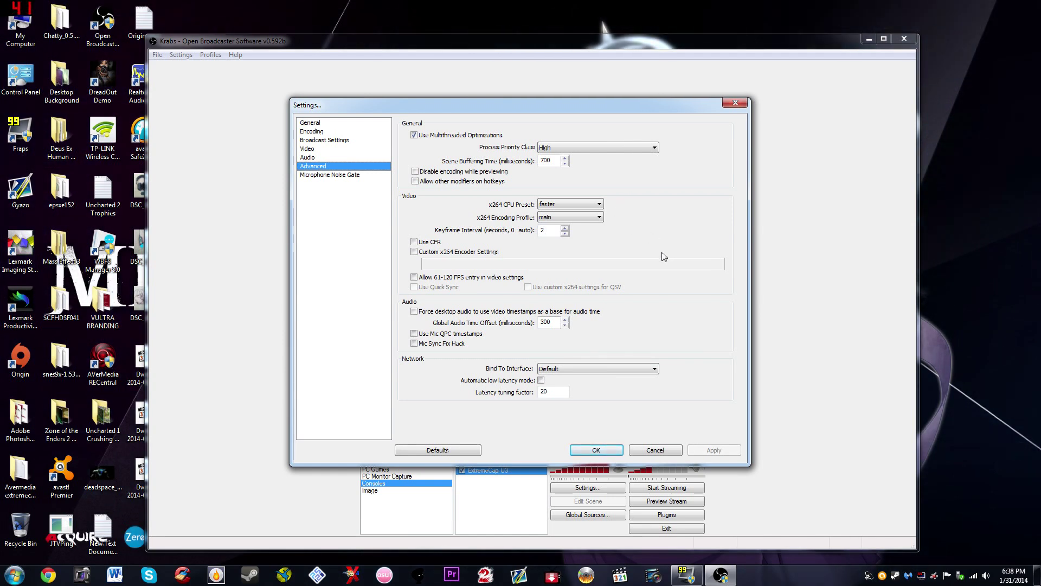
left_click(580, 452)
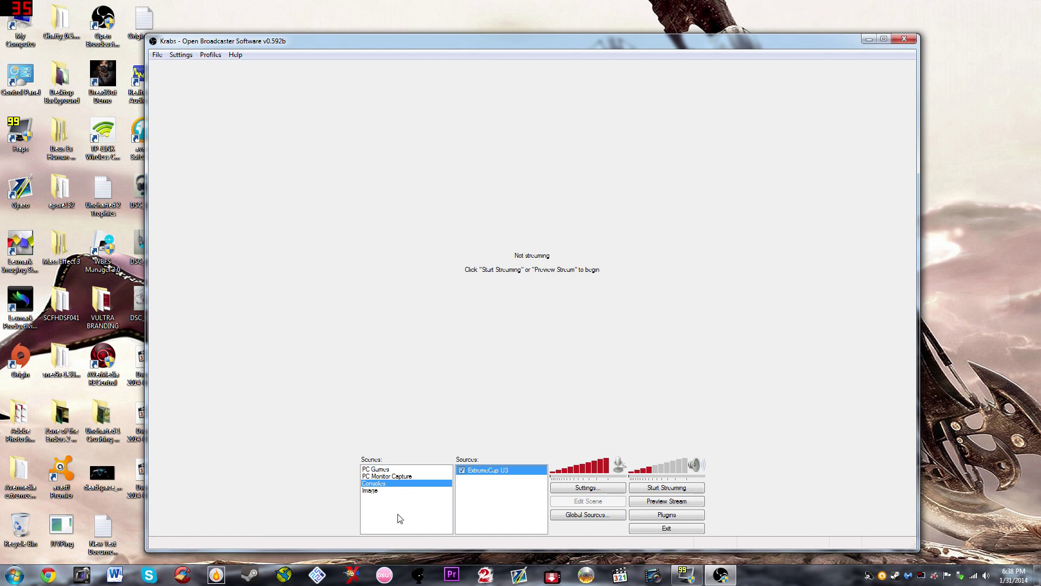
Inspect the Scenes and Sources menus without adding anything, then open ExtremeCap U3 properties
right_click(399, 514)
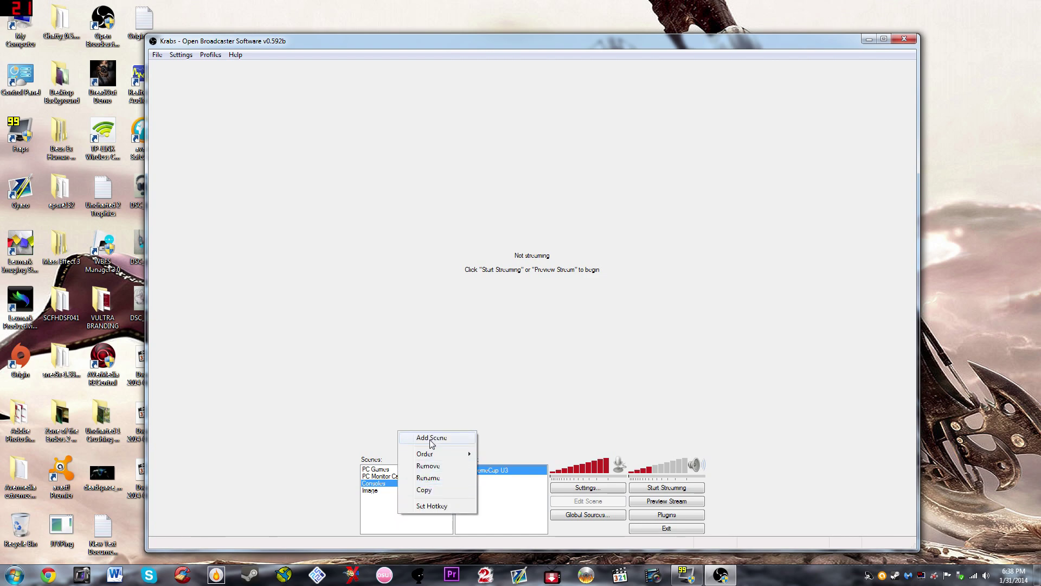
left_click(385, 514)
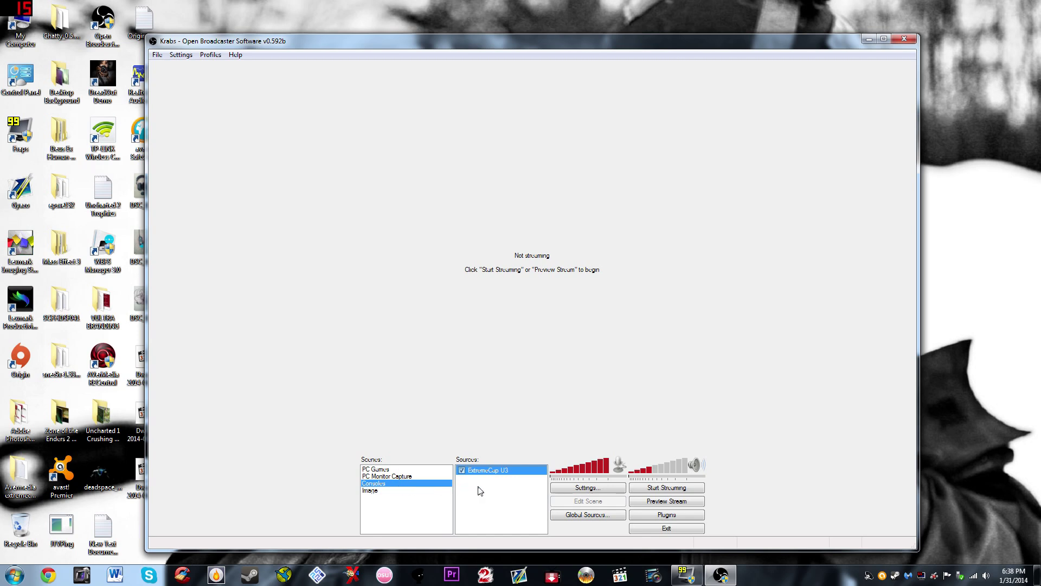
left_click(495, 499)
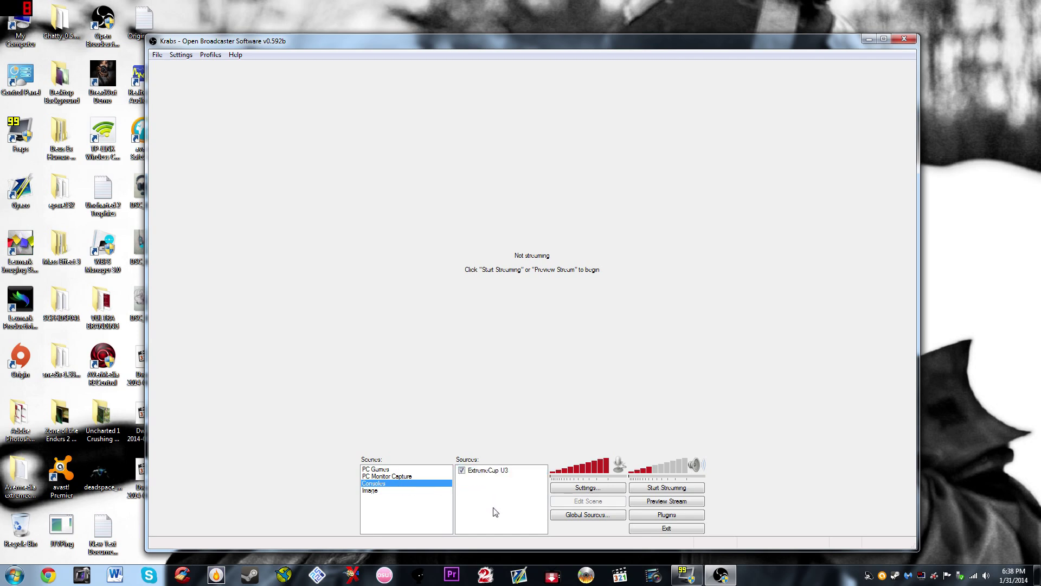
right_click(496, 499)
mouse_move(526, 503)
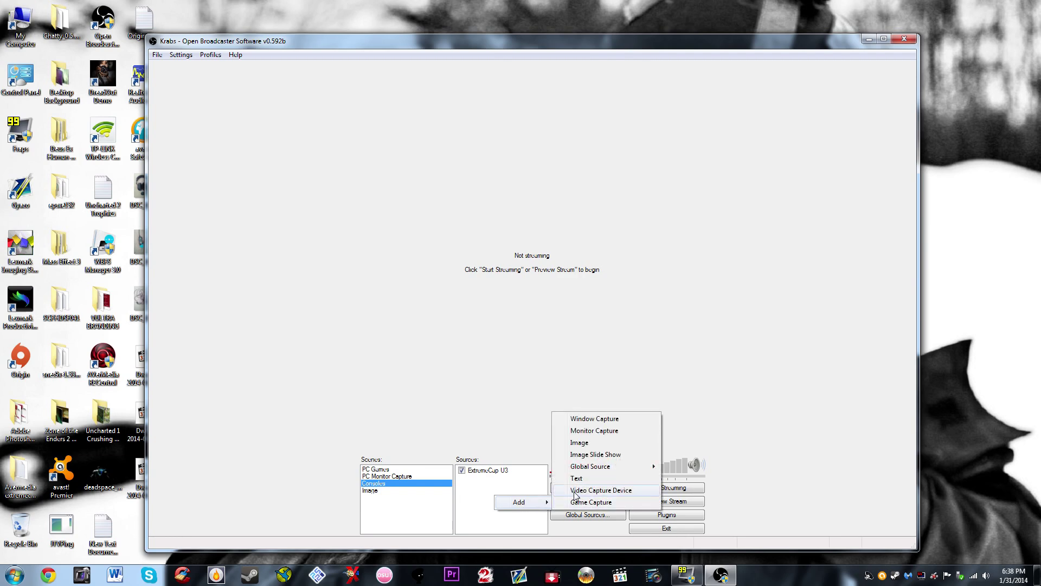
left_click(476, 494)
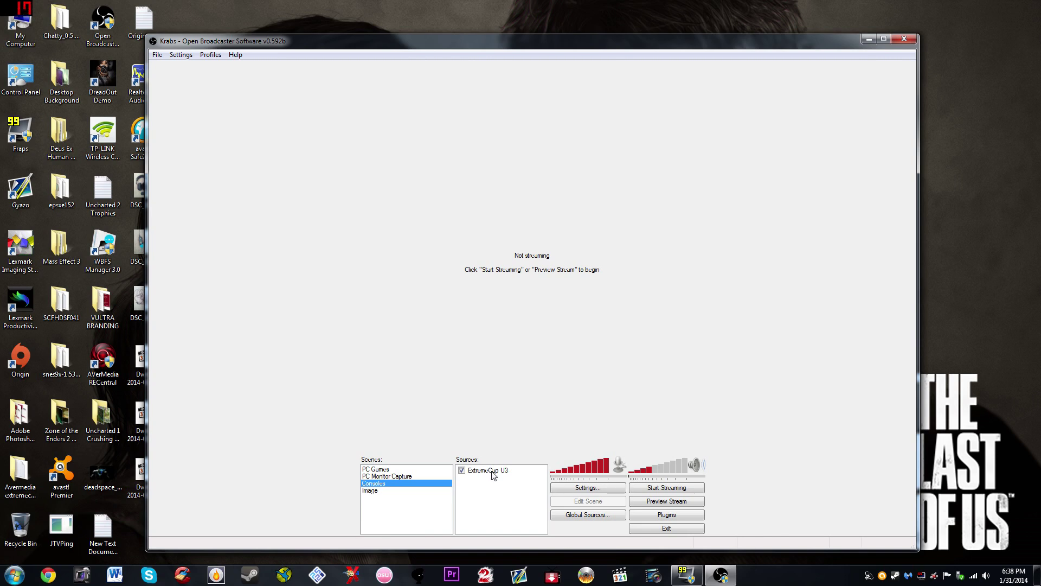
right_click(492, 472)
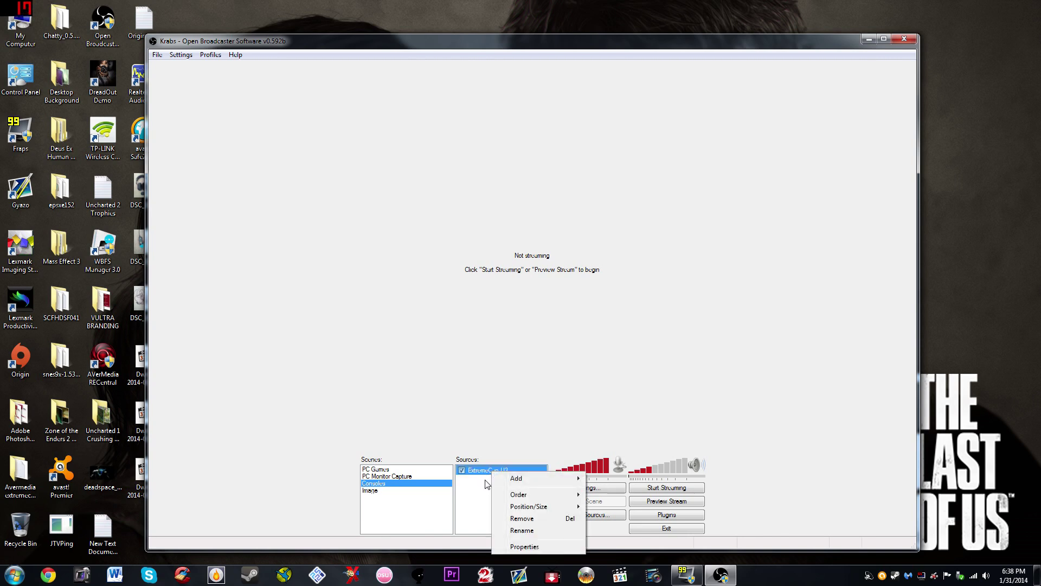
left_click(522, 547)
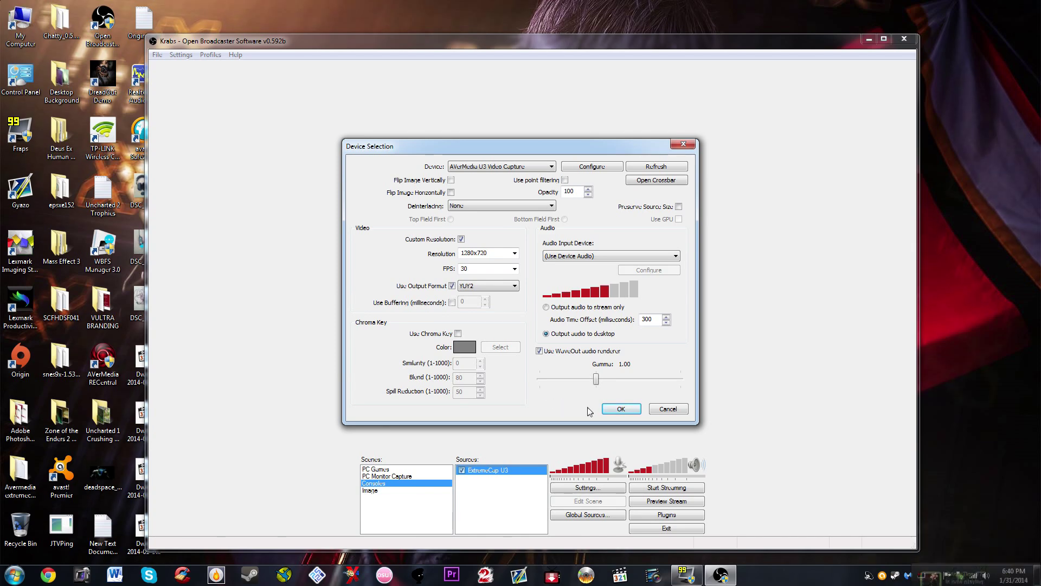
Accept the AVerMedia U3 Video Capture device at custom 1280x720 and 30 FPS
left_click(610, 408)
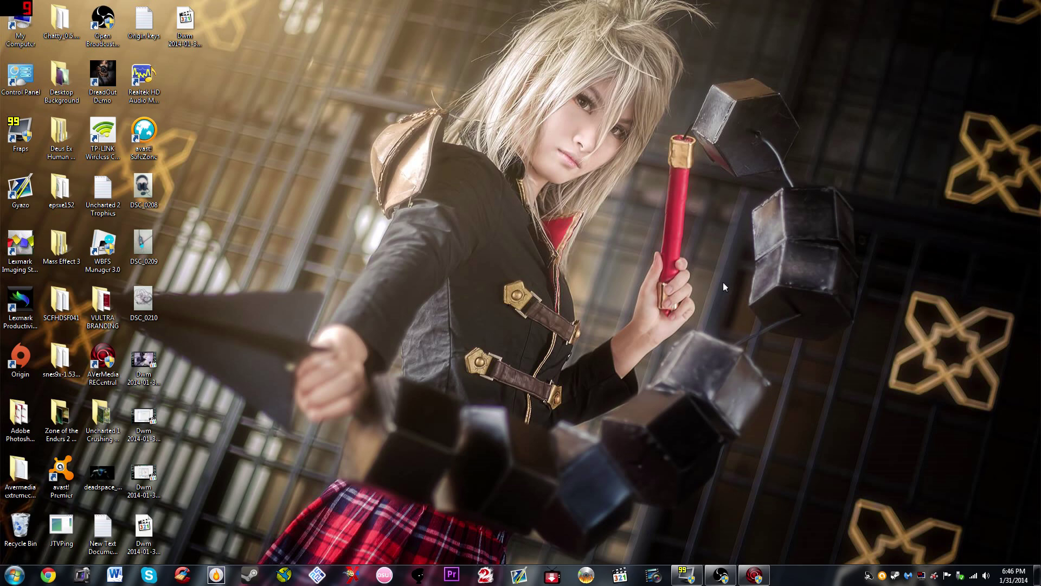
Briefly preview the incoming PS3 feed in OBS, then minimize OBS
mouse_move(722, 581)
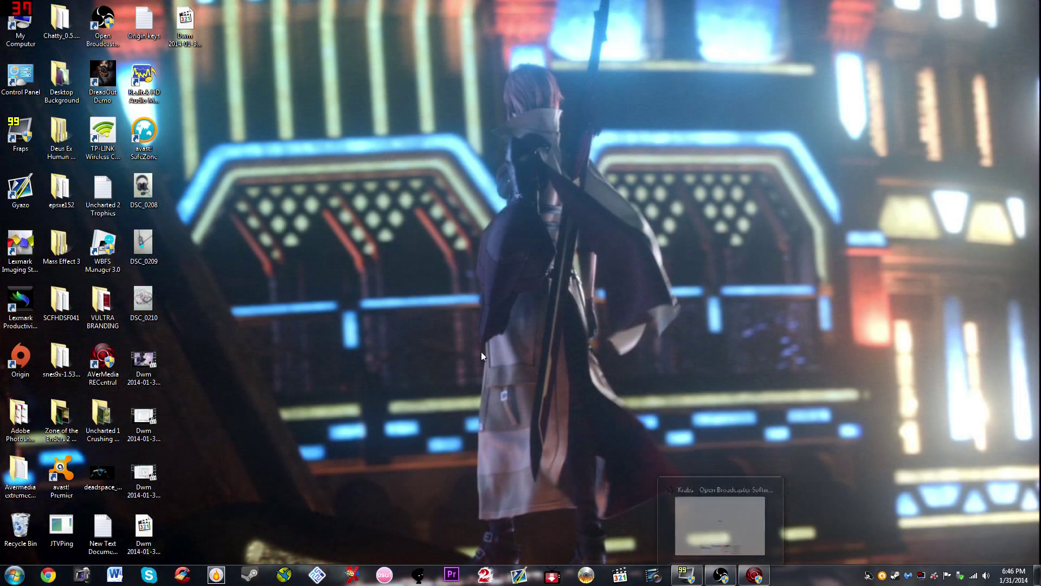
left_click(724, 577)
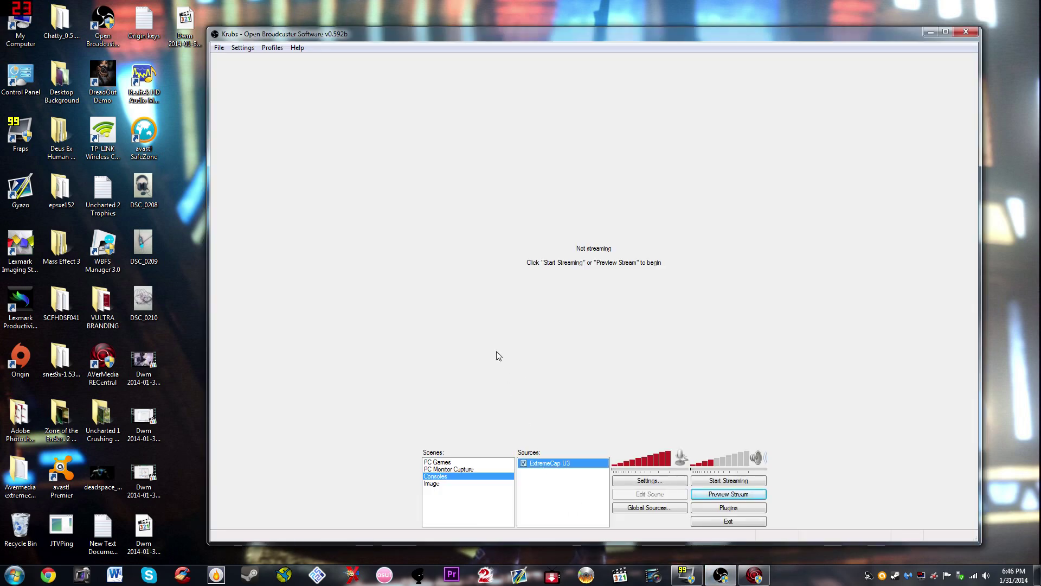
left_click(707, 495)
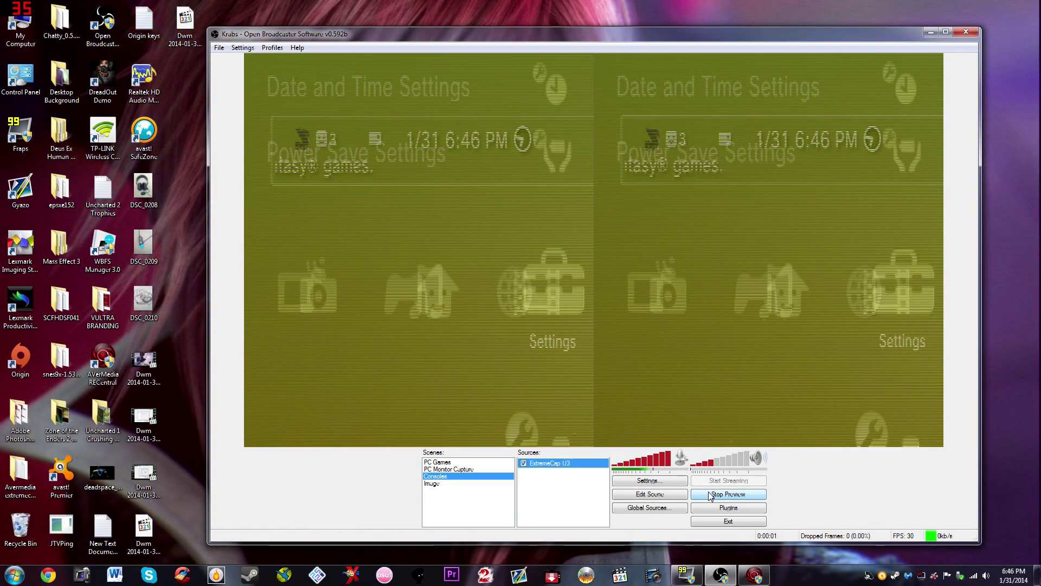
left_click(711, 495)
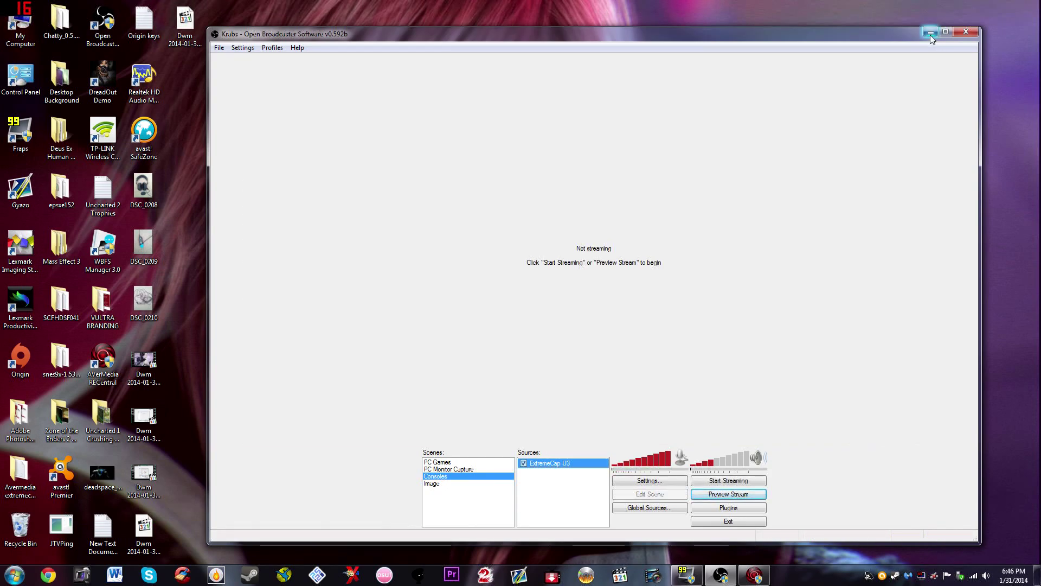
left_click(930, 35)
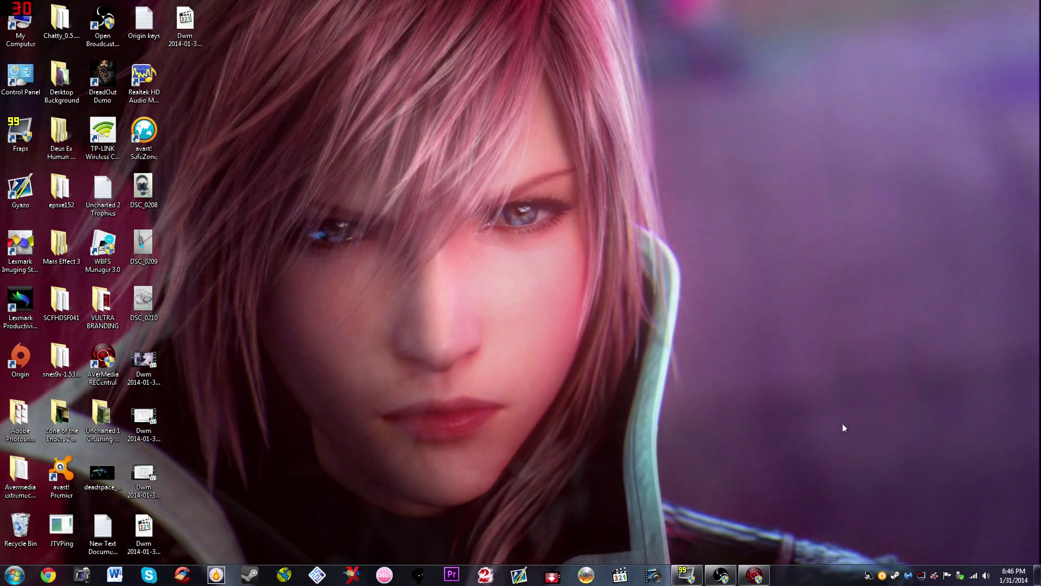
Bring up RECentral and return from its advanced settings to the live view
left_click(753, 576)
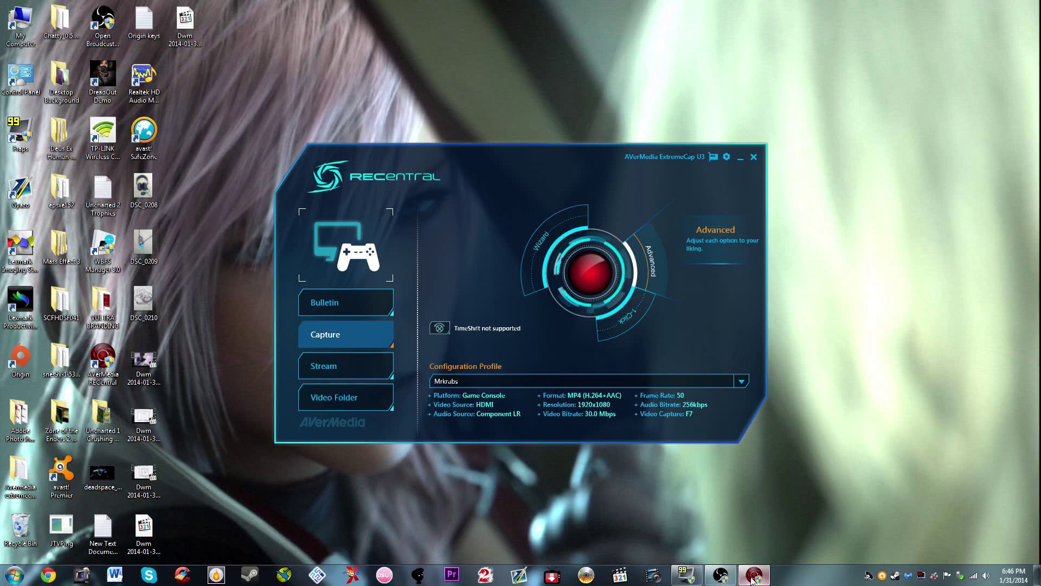
left_click(654, 266)
left_click(583, 427)
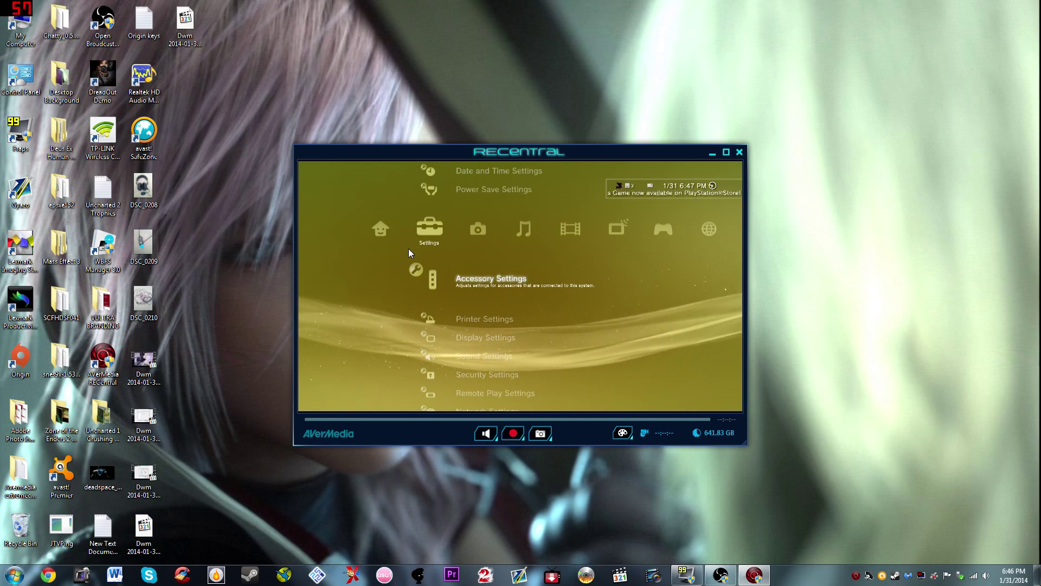
Full-screen the RECentral preview and set and save the PS3 video output to 720p
double_click(409, 249)
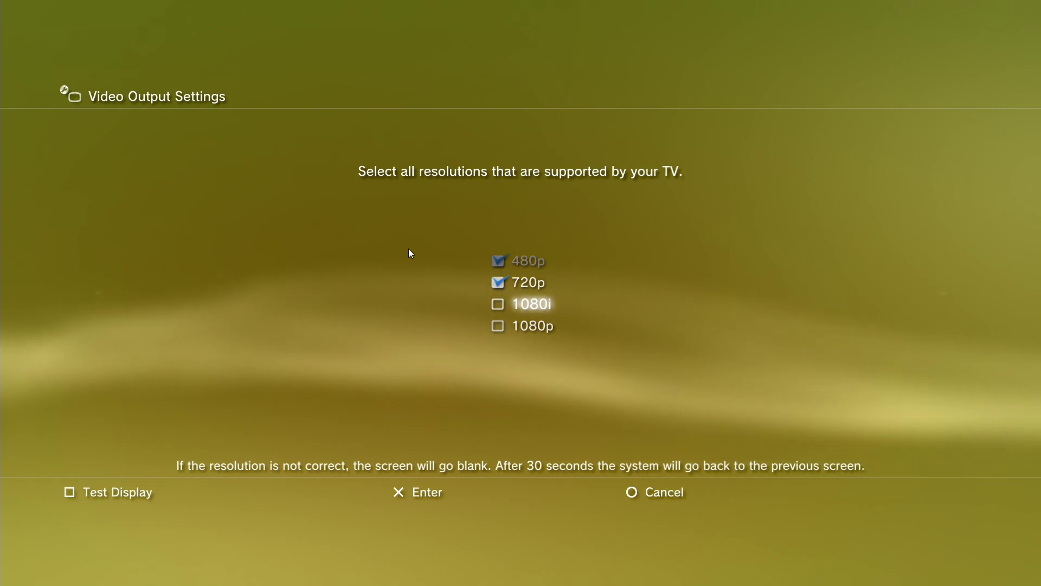
key("Down")
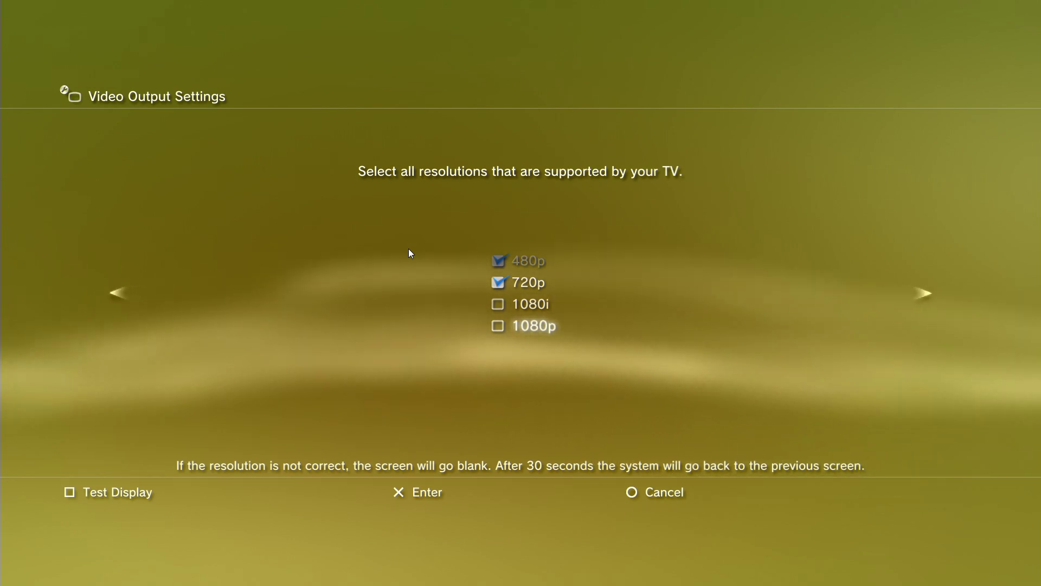
key("Up")
key("Up")
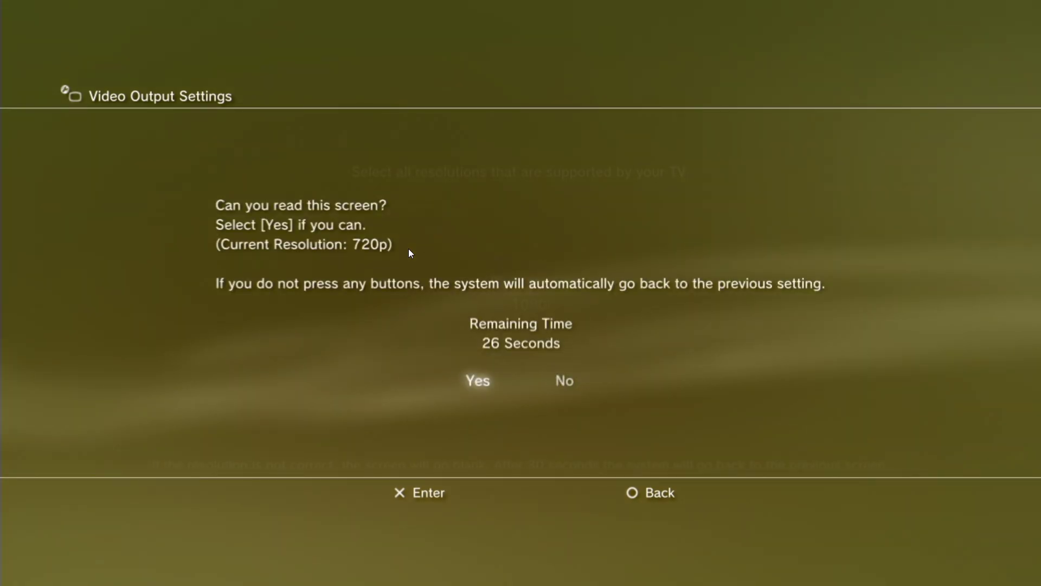
key("Return")
key("Return")
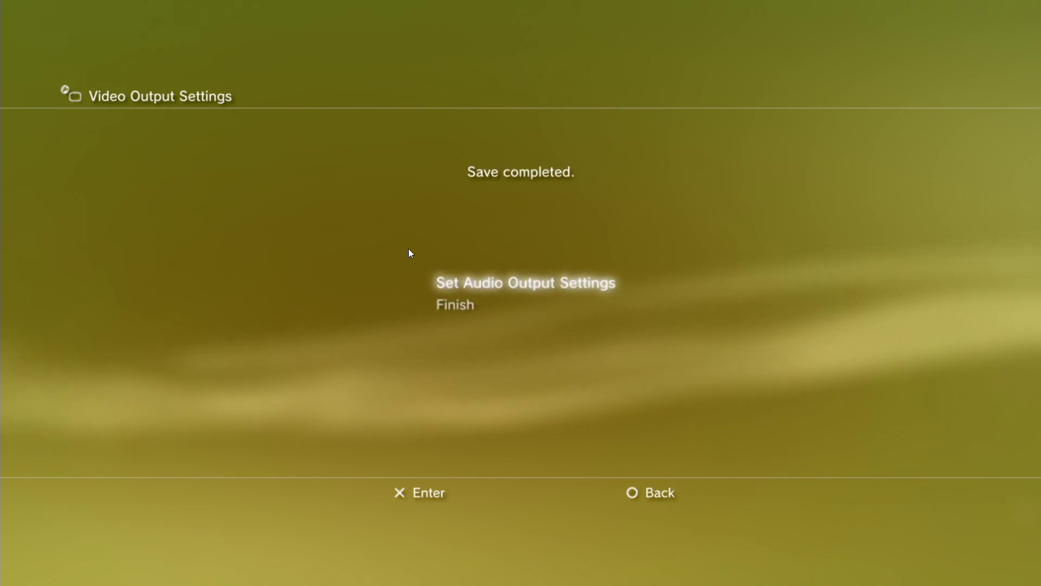
key("Down")
key("Up")
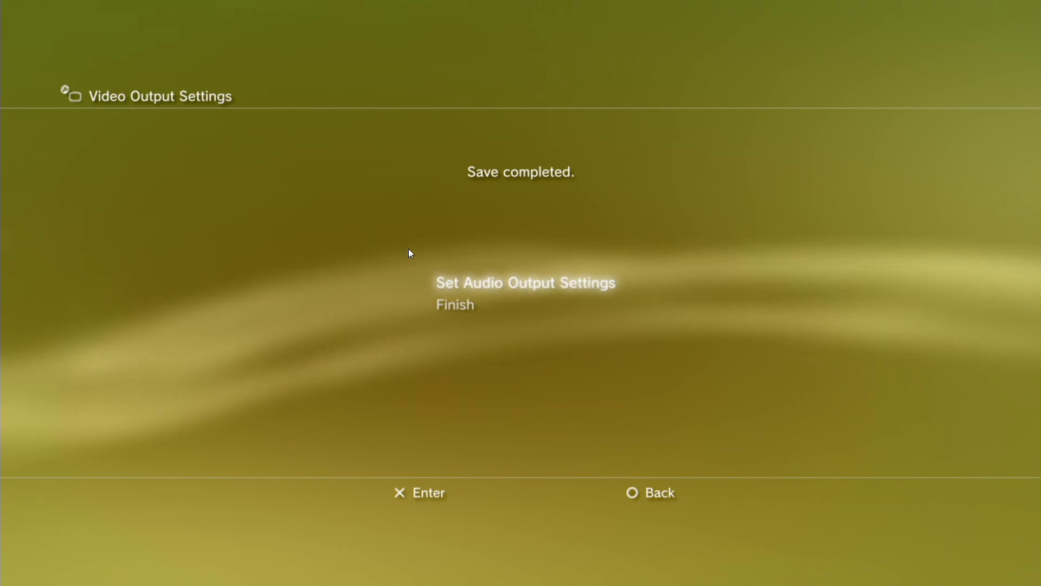
key("Escape")
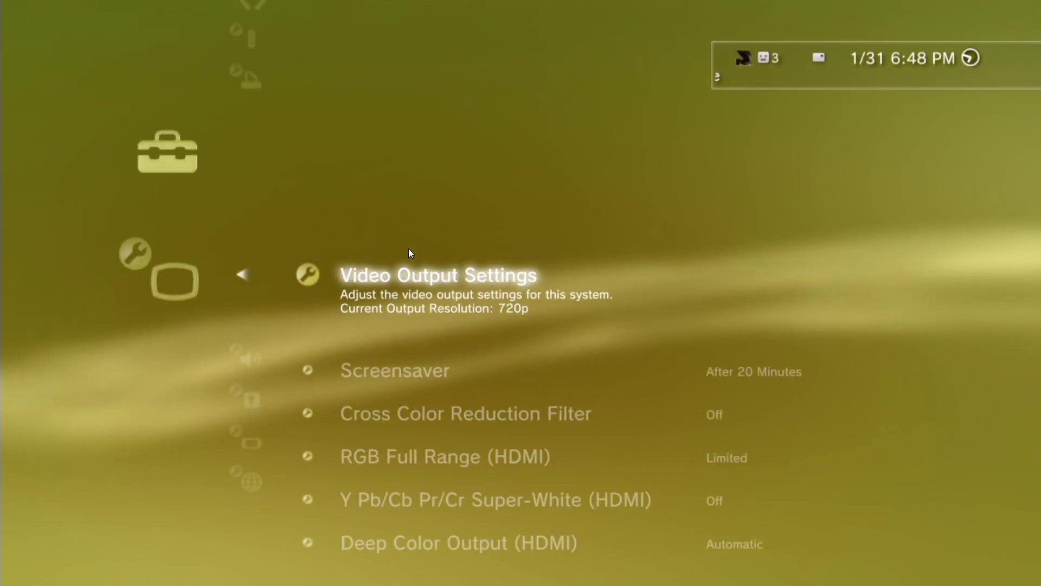
Back out of the PS3 menu, exit full screen, hide RECentral, and start OBS preview
key("Escape")
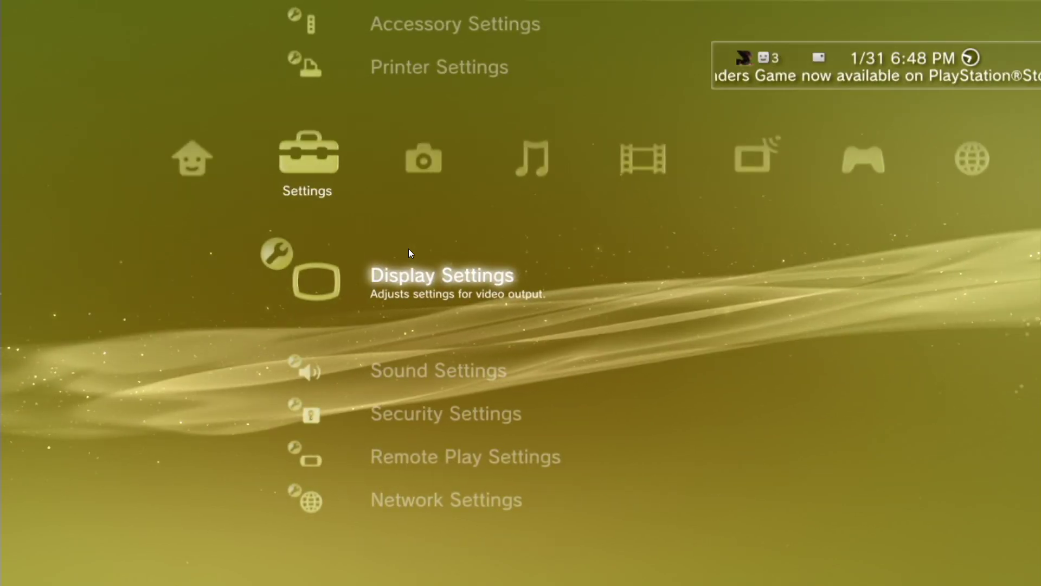
key("Up")
key("Up")
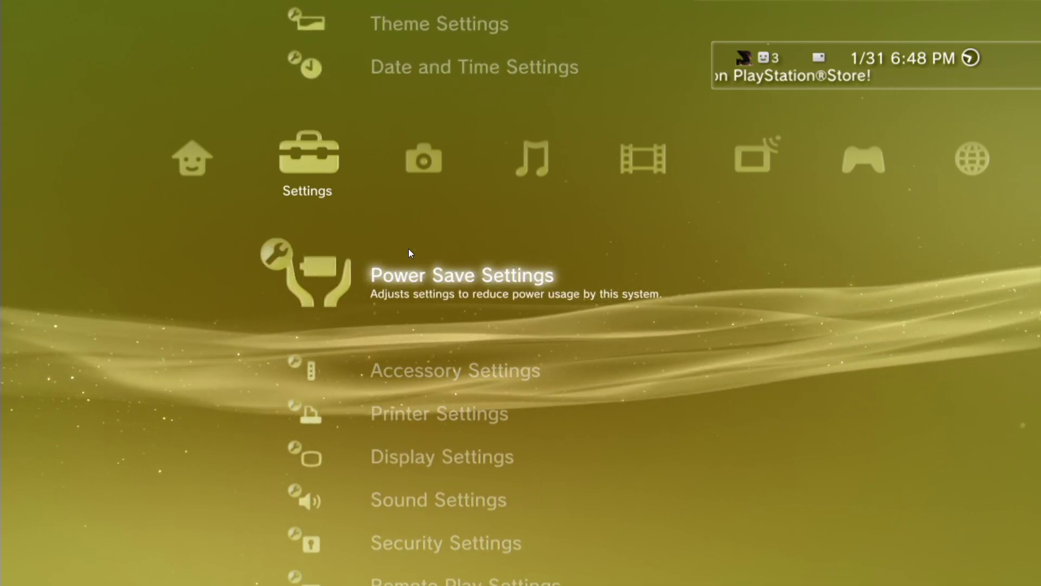
double_click(422, 254)
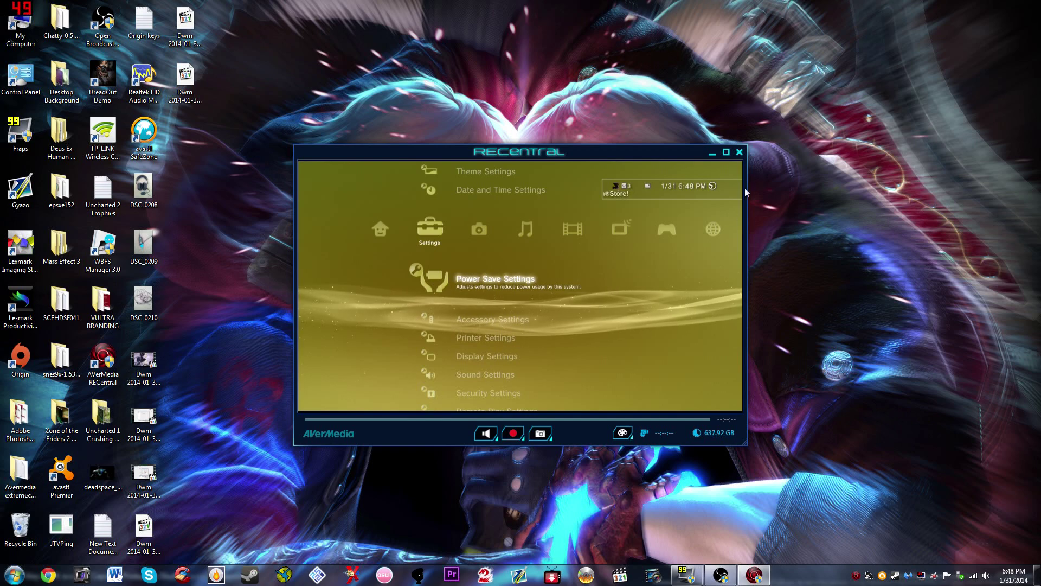
left_click(725, 163)
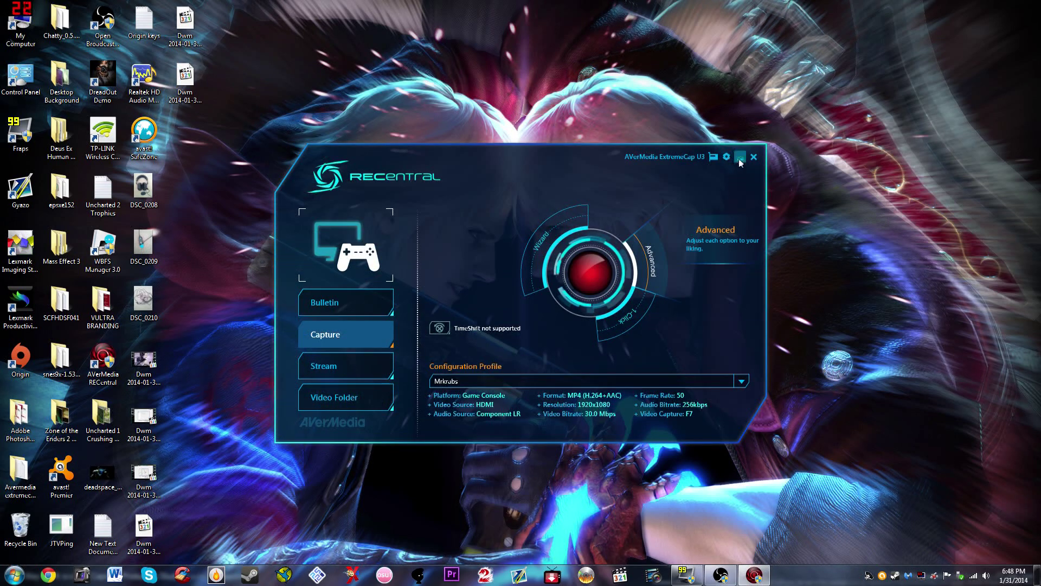
left_click(741, 157)
left_click(721, 575)
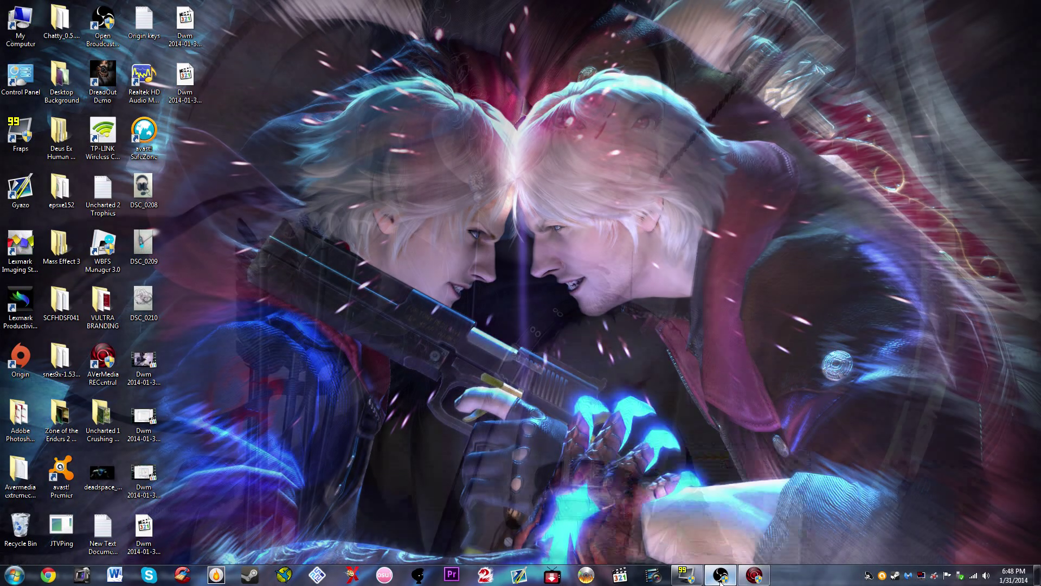
left_click(708, 494)
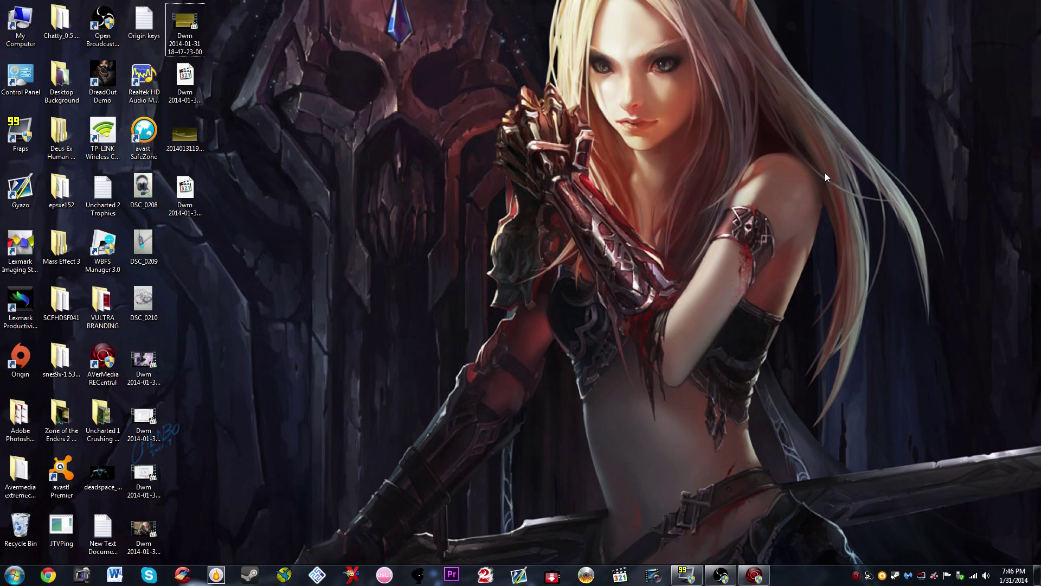
Turn on the Fraps overlay and reopen RECentral showing the PS3 output at 1080p
key("F9")
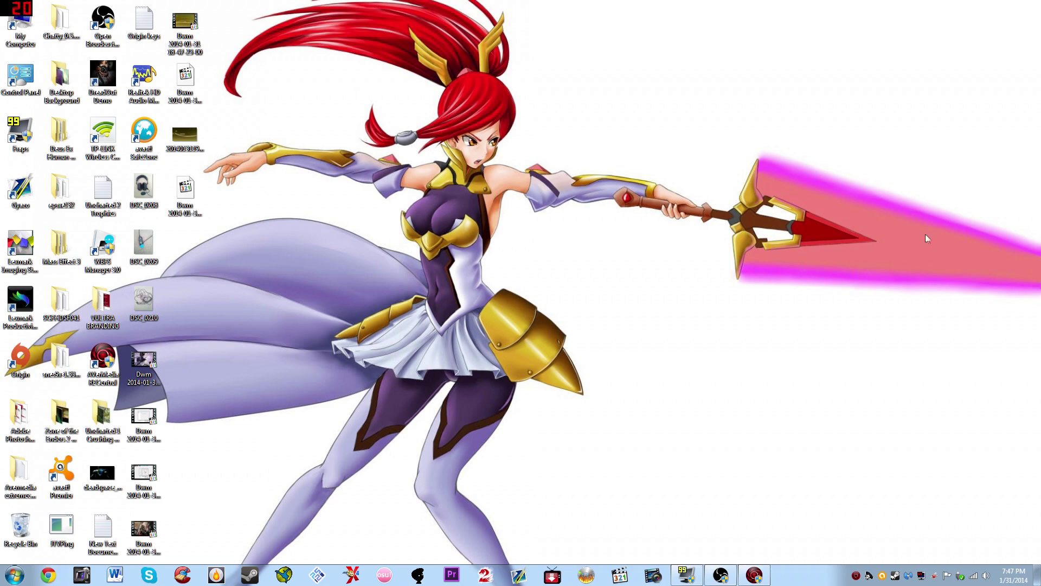
left_click(754, 574)
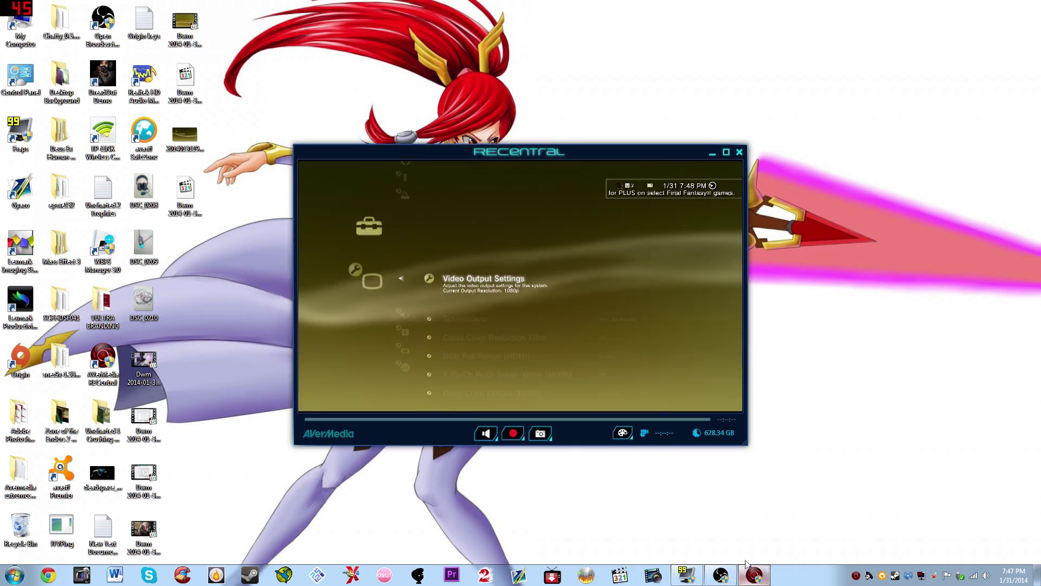
Make the PS3 capture preview full screen and leave Audio Multi-Output for Display Settings
double_click(632, 262)
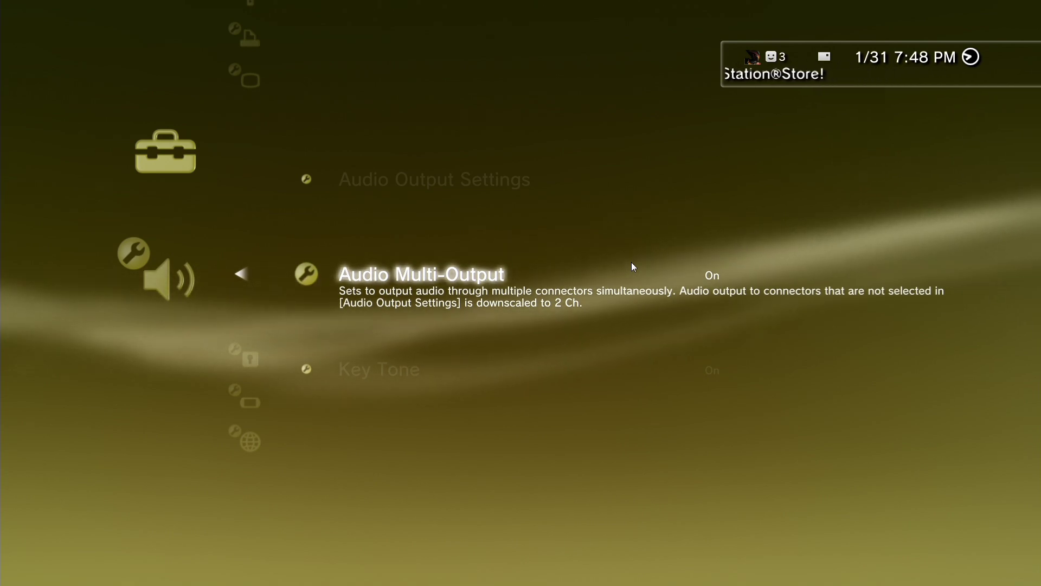
key("Escape")
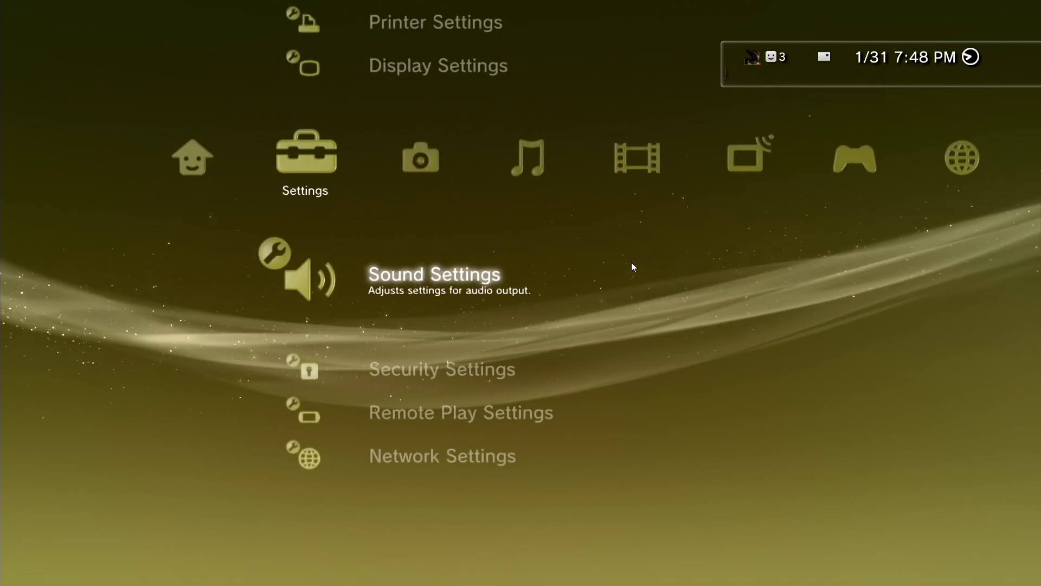
key("Up")
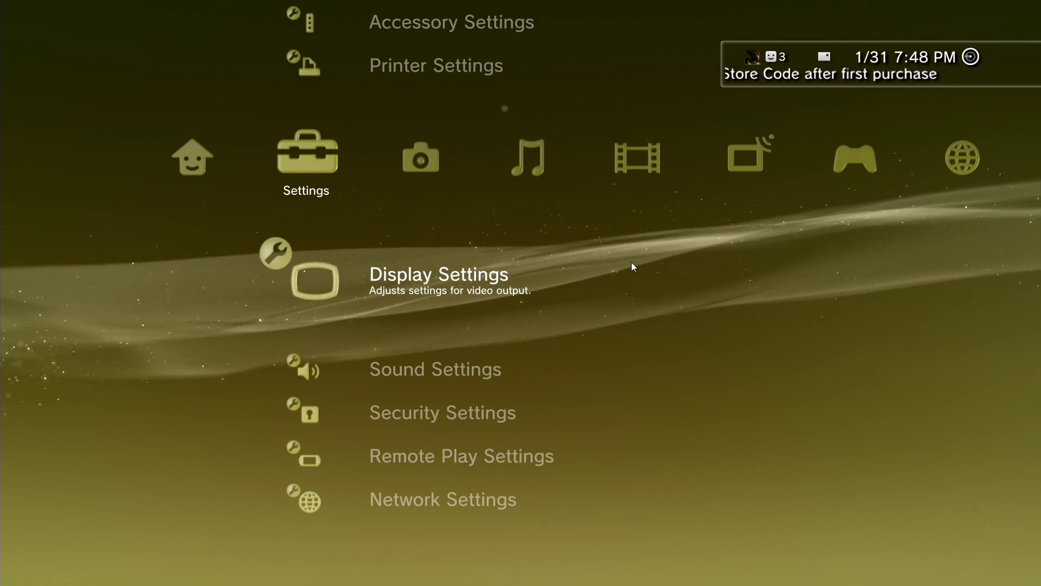
Set the PS3 video output to HDMI at 1080p, confirm it is readable, and save
key("Return")
key("Return")
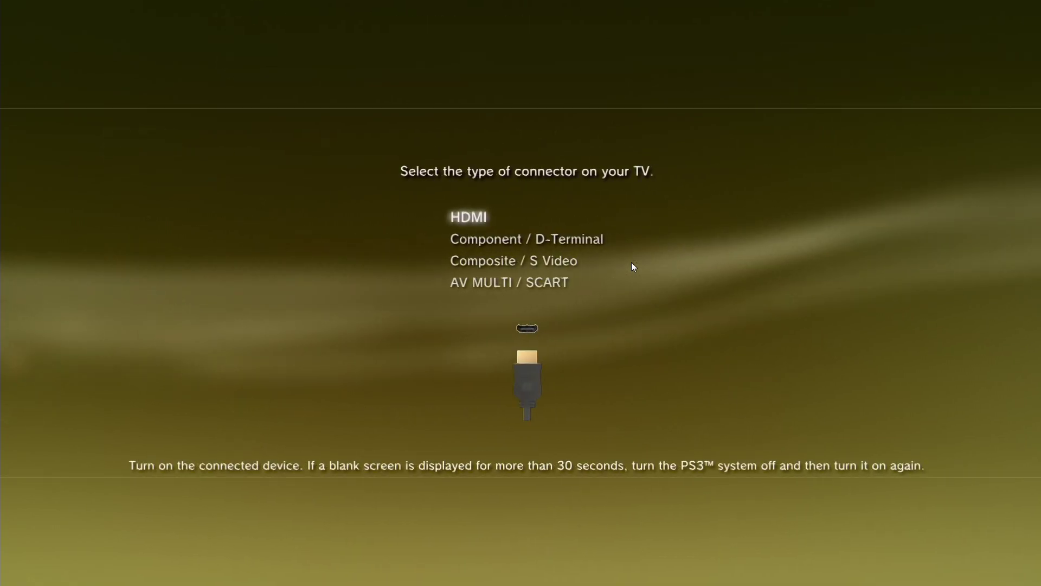
key("Return")
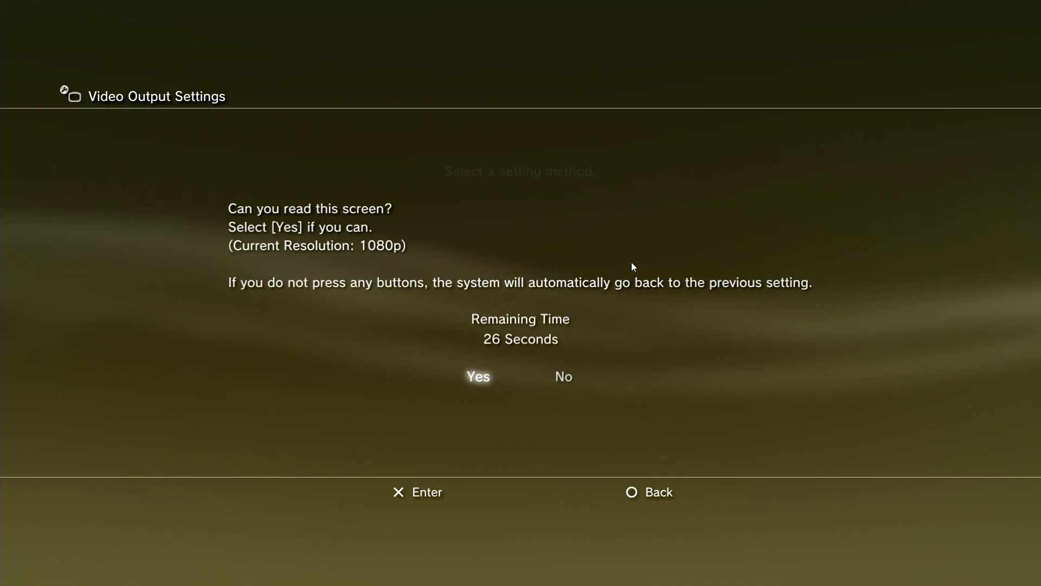
key("Return")
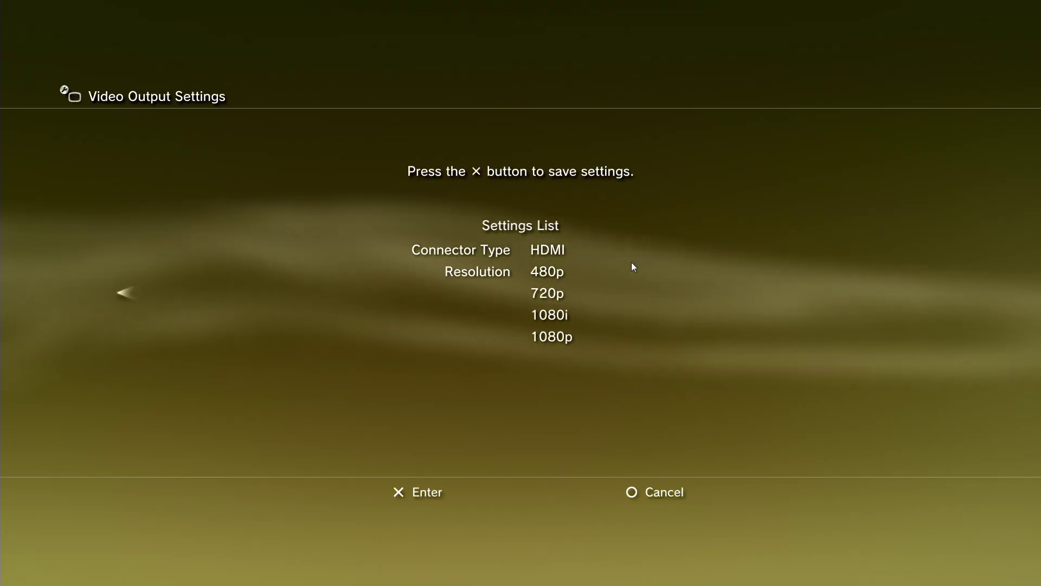
key("Return")
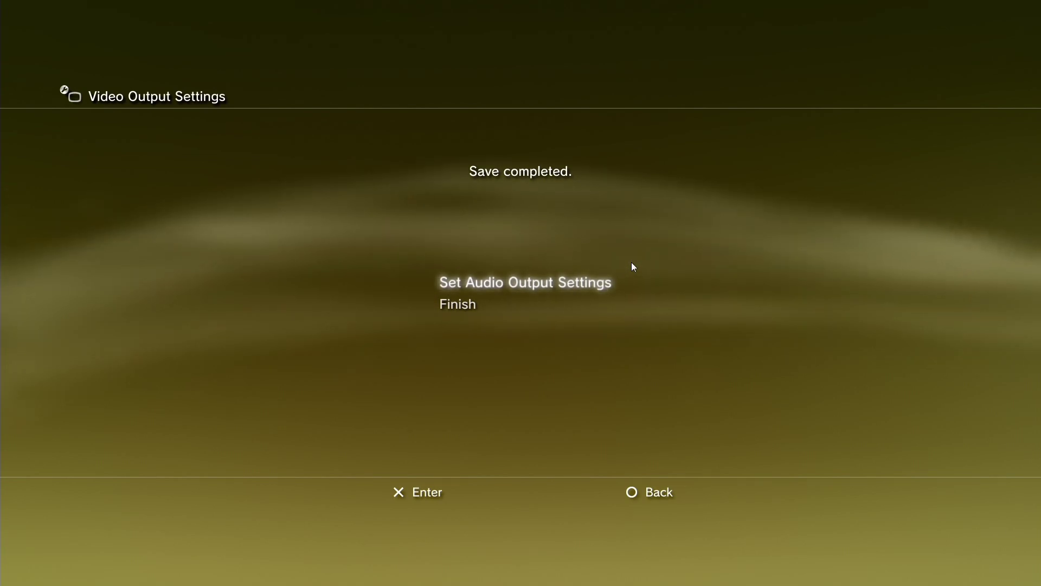
Choose the audio output connector and save the PS3 audio settings
key("Return")
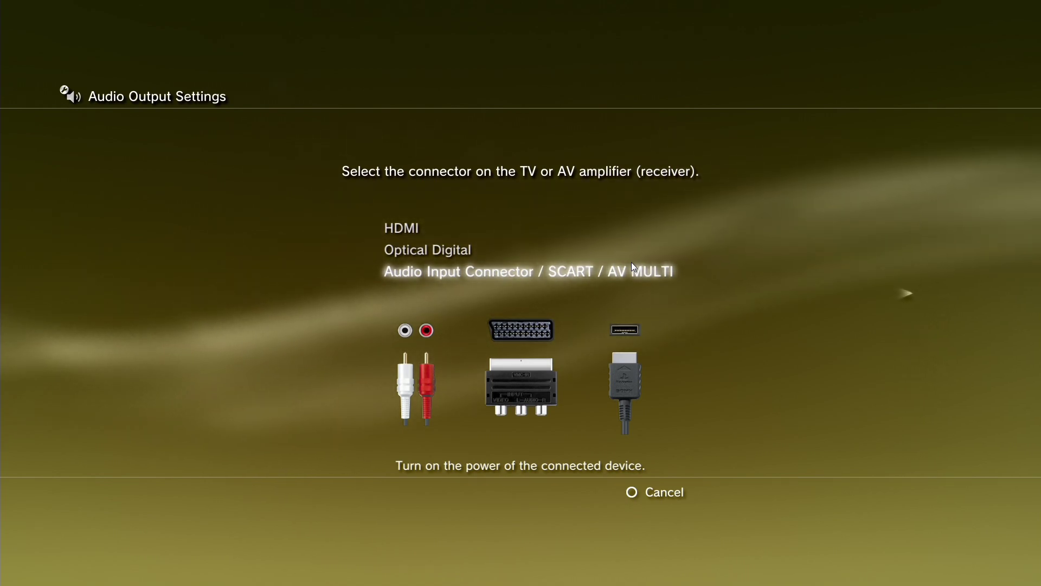
key("Return")
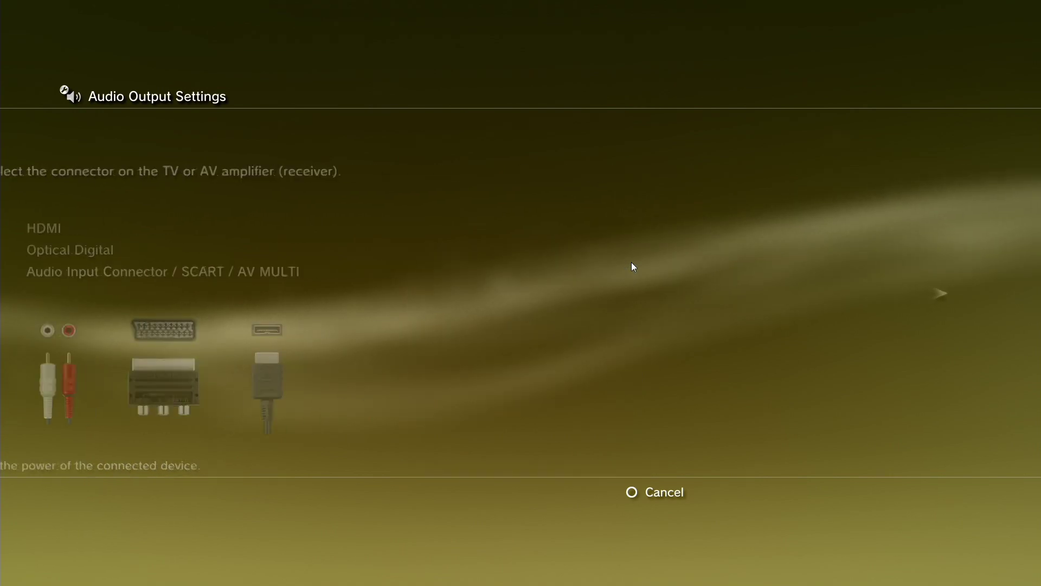
key("Return")
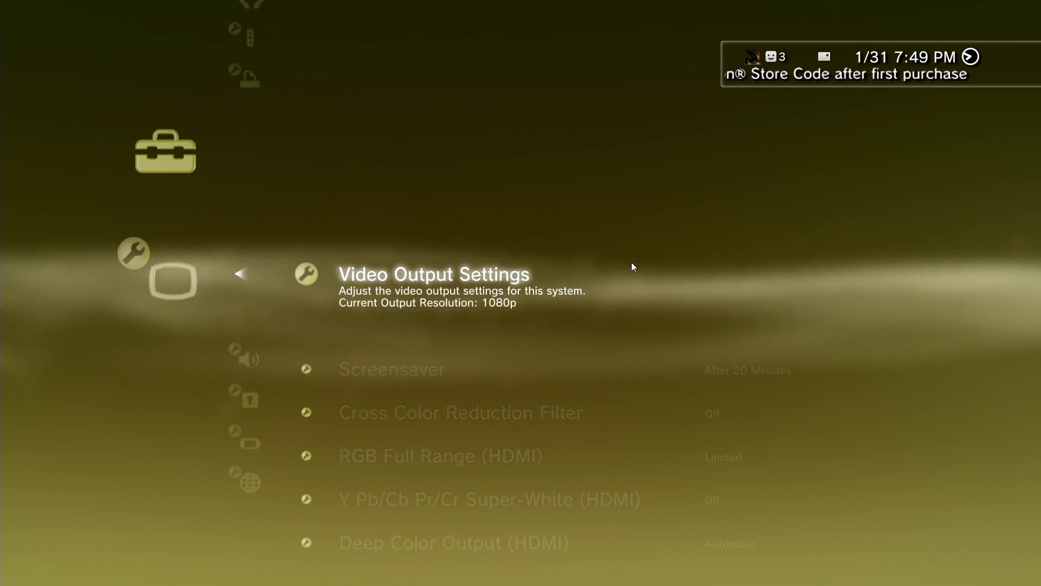
Restore the full-screen capture view and begin recording the 1080p PS3 gameplay
mouse_move(836, 415)
double_click(795, 284)
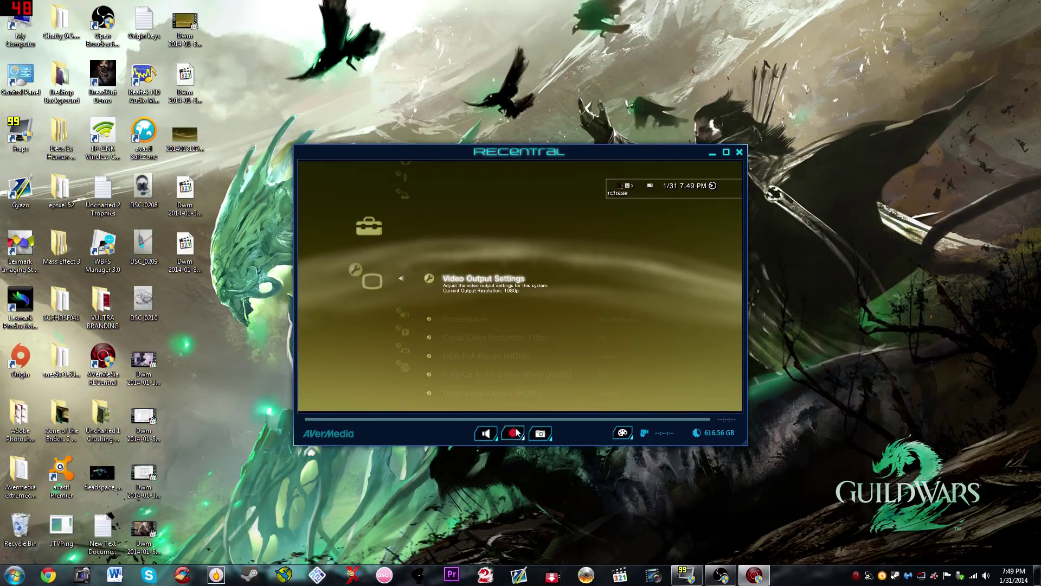
double_click(519, 349)
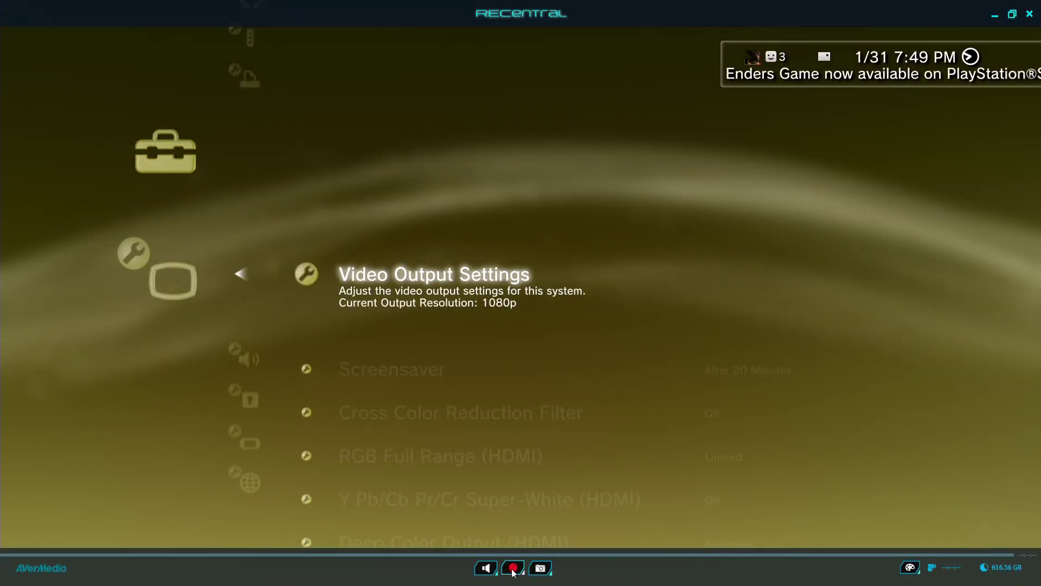
left_click(515, 575)
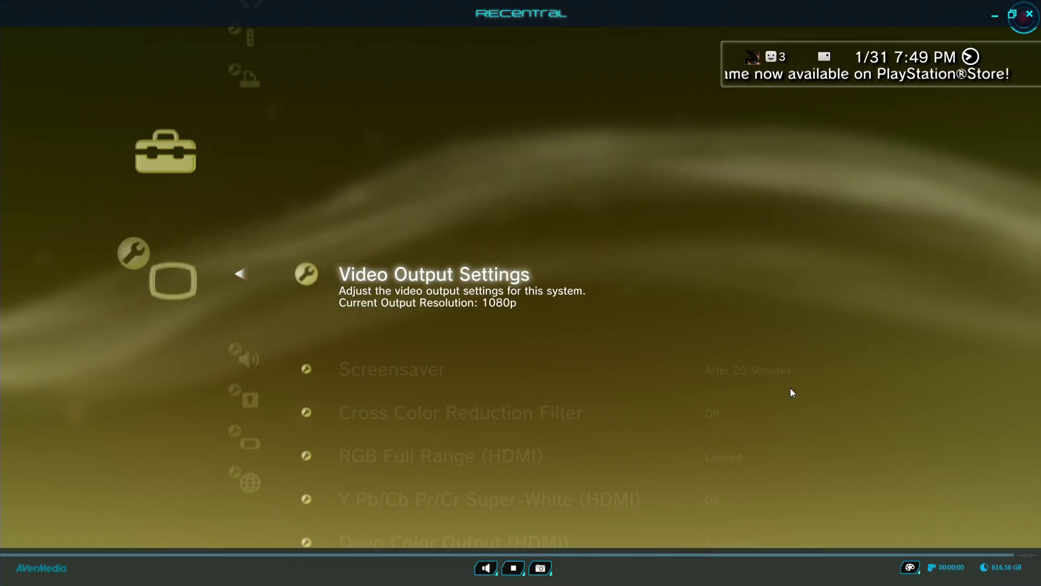